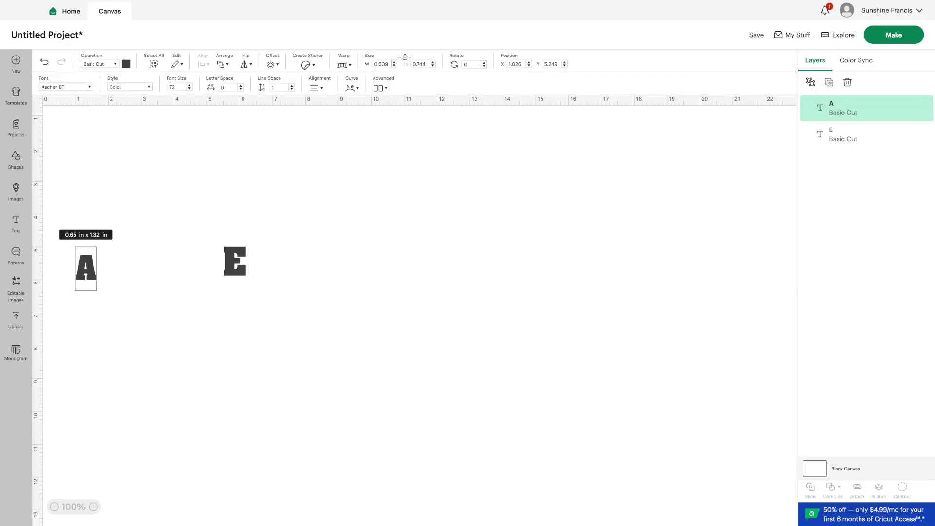
Extend the letter A text to read AAABBB.
text(AA)
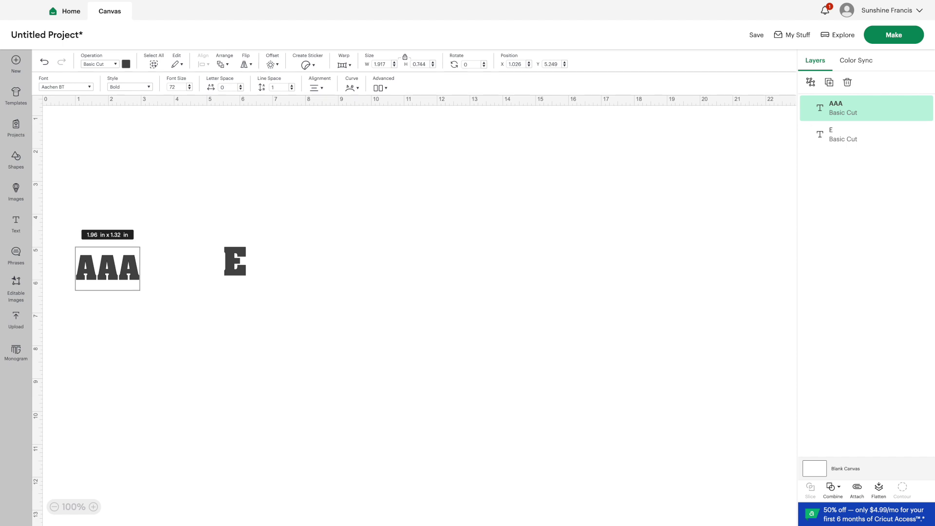
text(BBB)
Move the letter E up above the AAABBB text and delete the AAABBB text.
scroll(213, 257, down, 2)
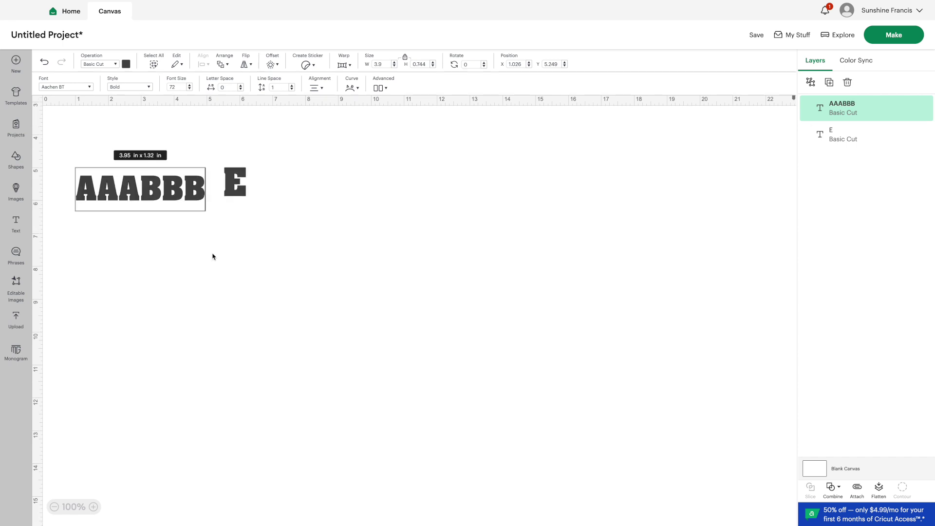
click(238, 182)
drag(238, 182, 213, 111)
click(198, 194)
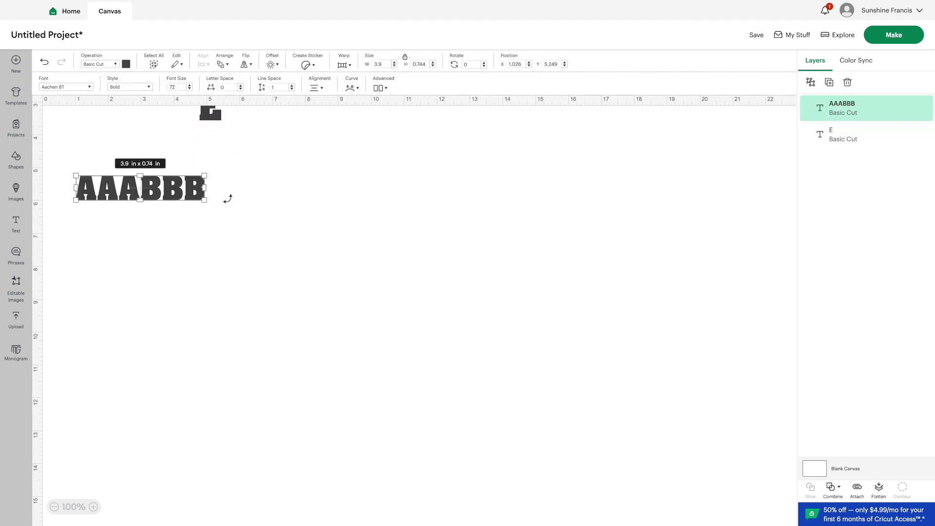
key(Delete)
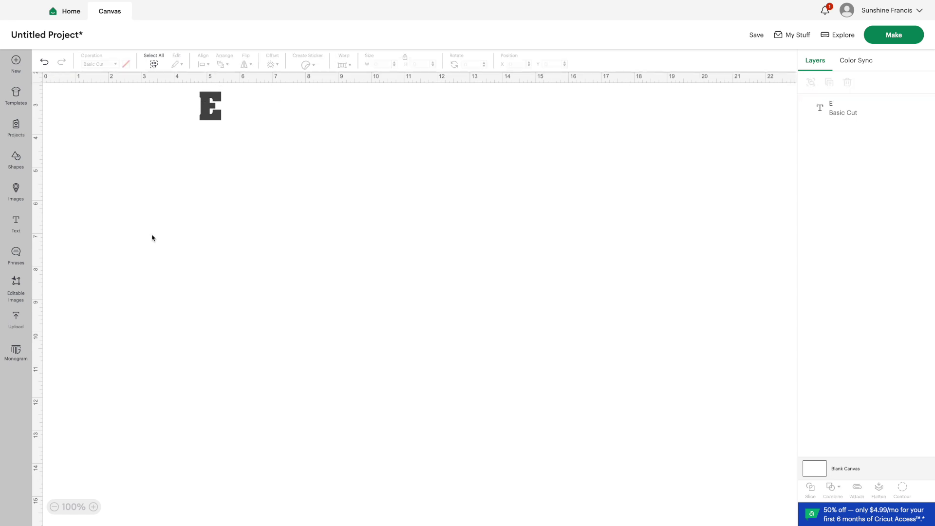
Add a new text object with the lines AAABBBCCCDDD and EEEFFFGGGDDD below the letter E.
click(16, 223)
text(AAA)
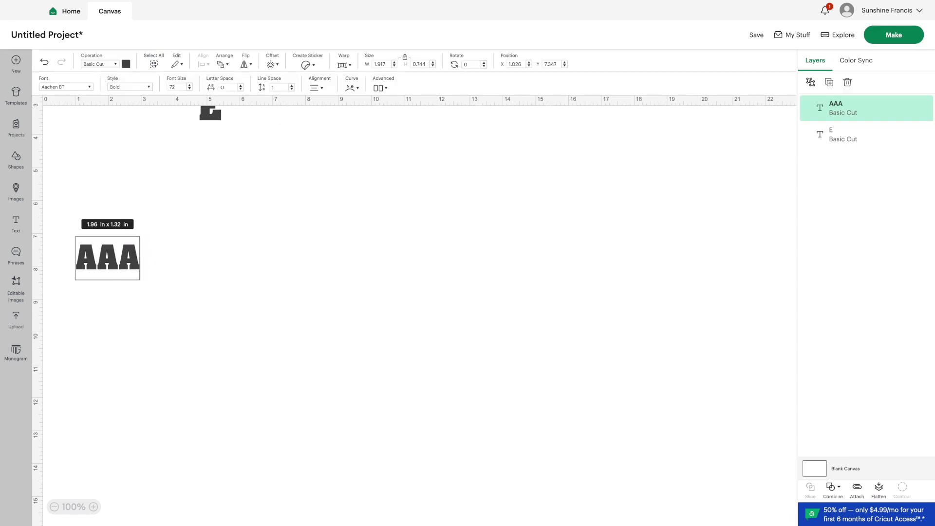
text(BBBCCCDDD)
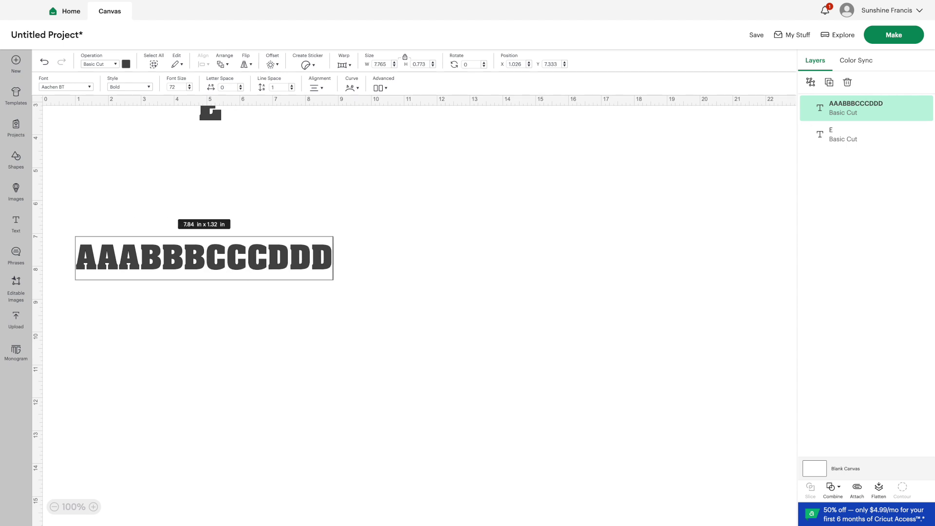
key(Return)
text(EEEF)
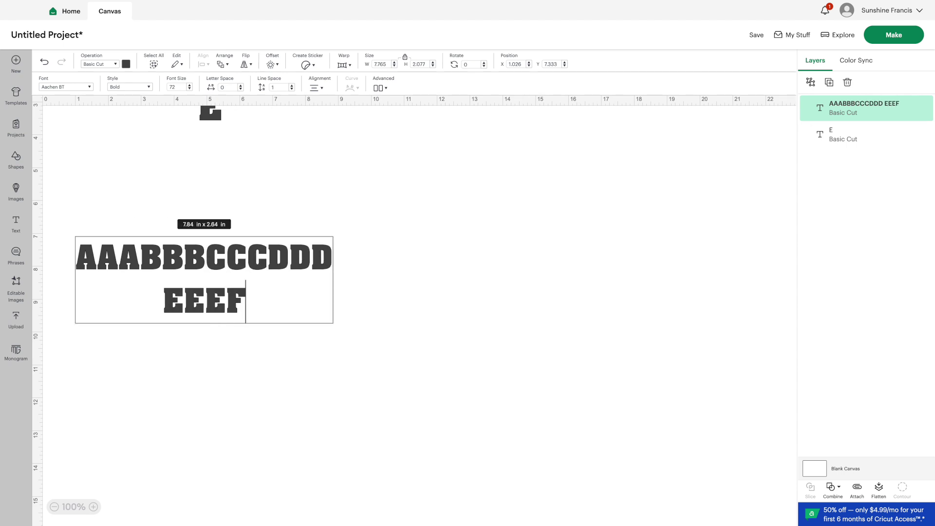
text(FFGGGDDD)
key(Return)
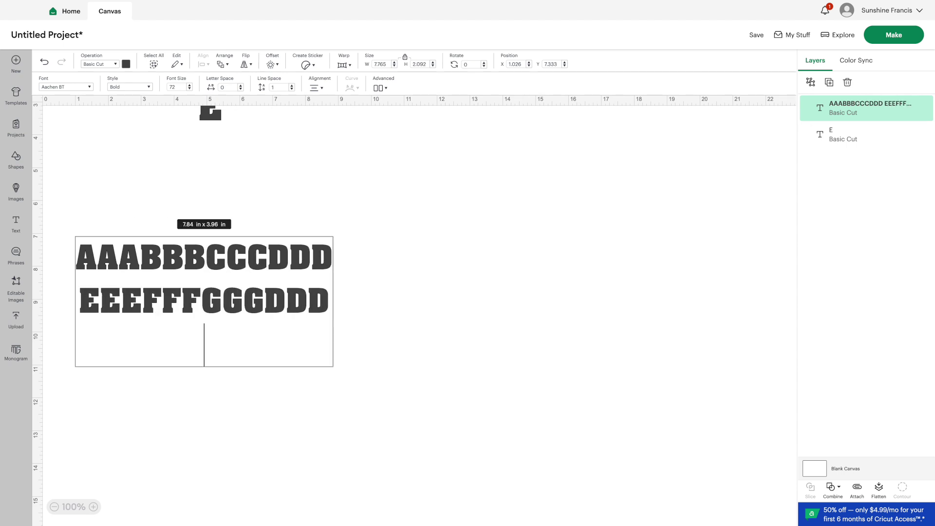
Enter HHHIIIJJJKKKL as the third line of the alphabet text.
text(HHHIII)
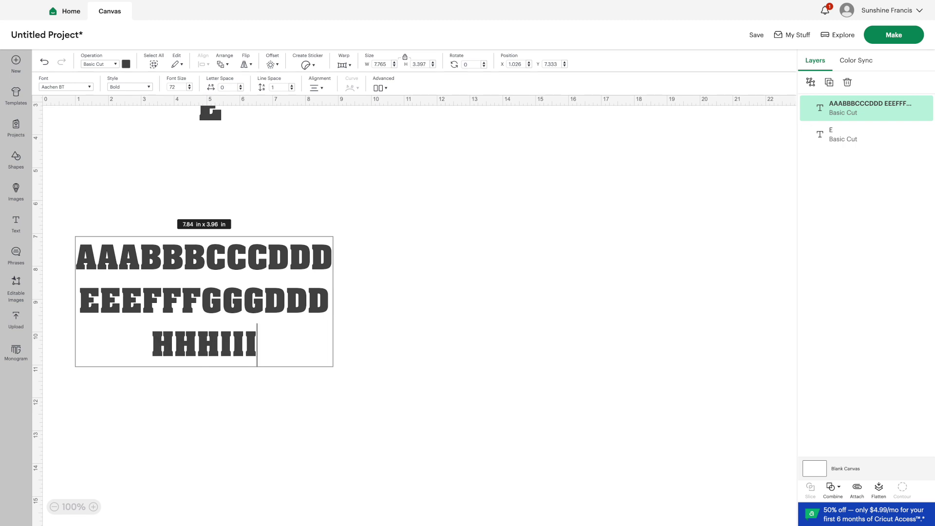
text(JJJ)
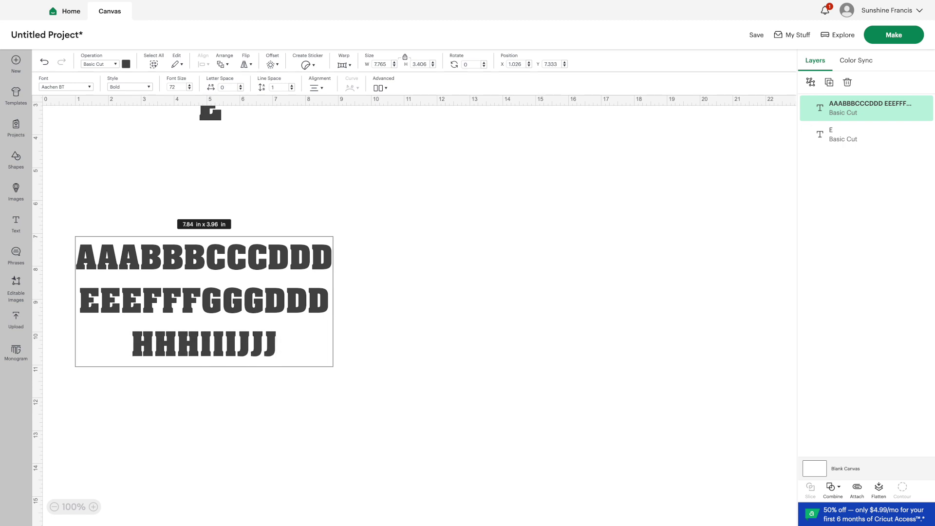
text(KKK)
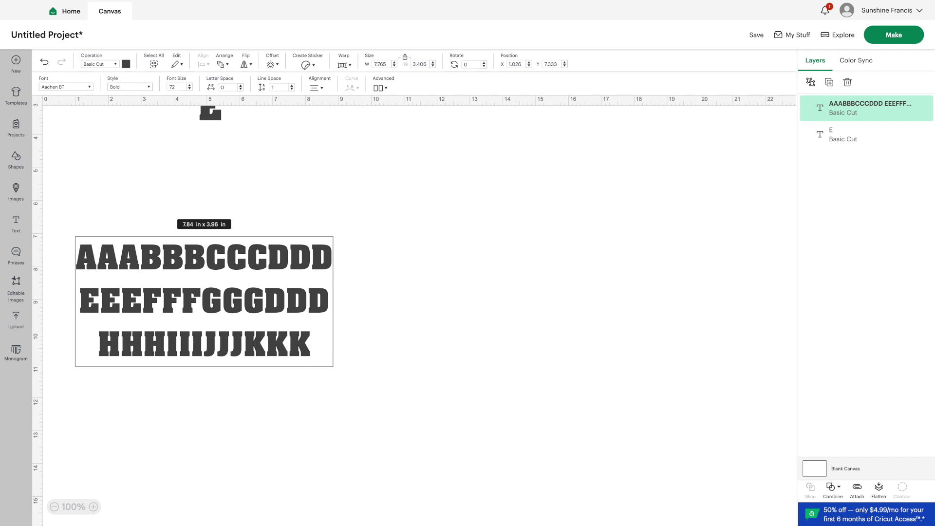
text(LLL)
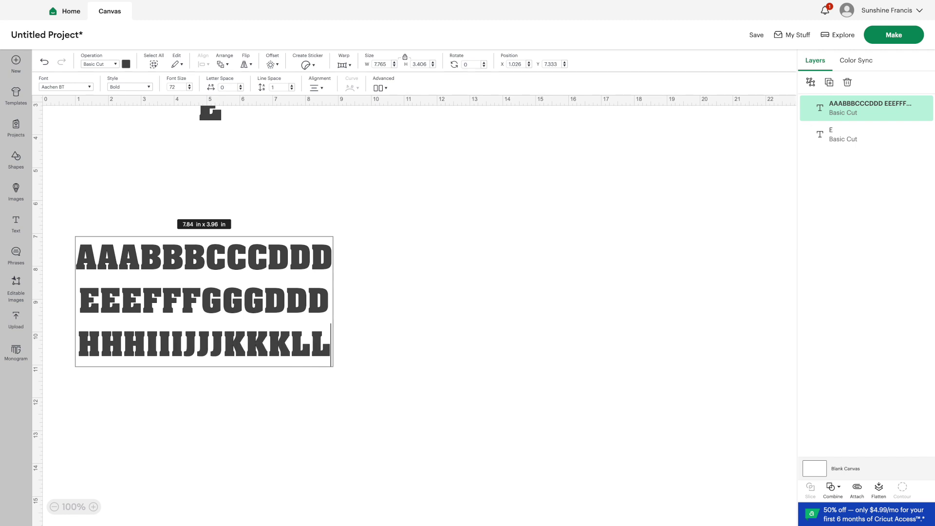
key(BackSpace)
key(BackSpace)
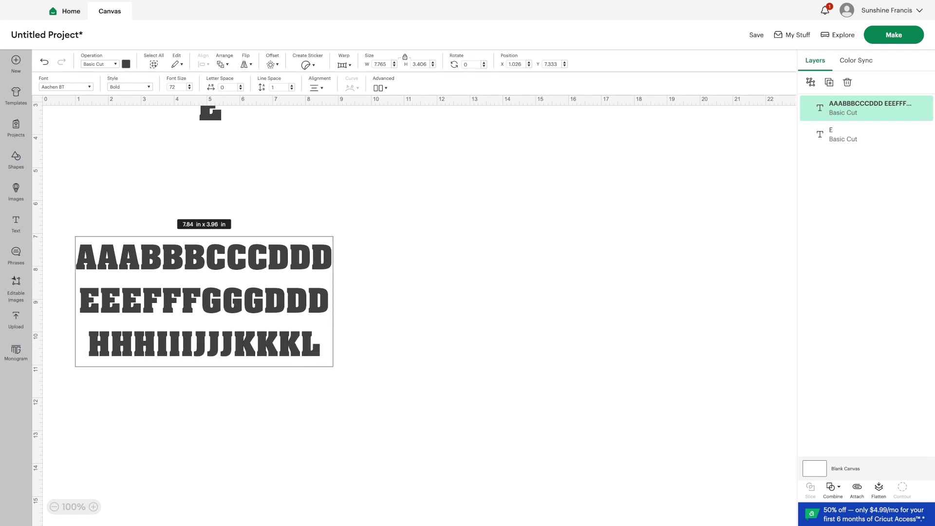
Enter LLMMMNNNOOO as the fourth line of the alphabet text.
key(Return)
text(LLMMMNN)
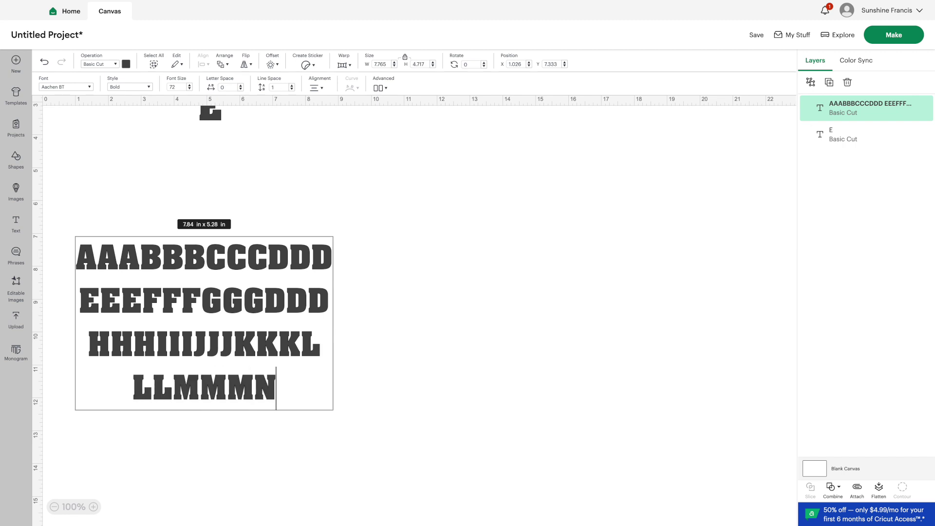
key(BackSpace)
key(BackSpace)
key(BackSpace)
key(BackSpace)
key(BackSpace)
text(MM)
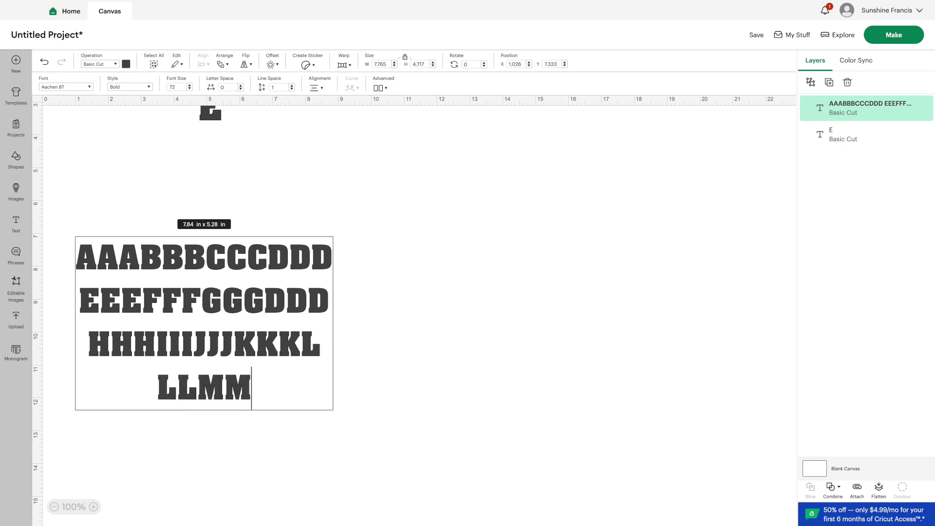
text(MNNNOO)
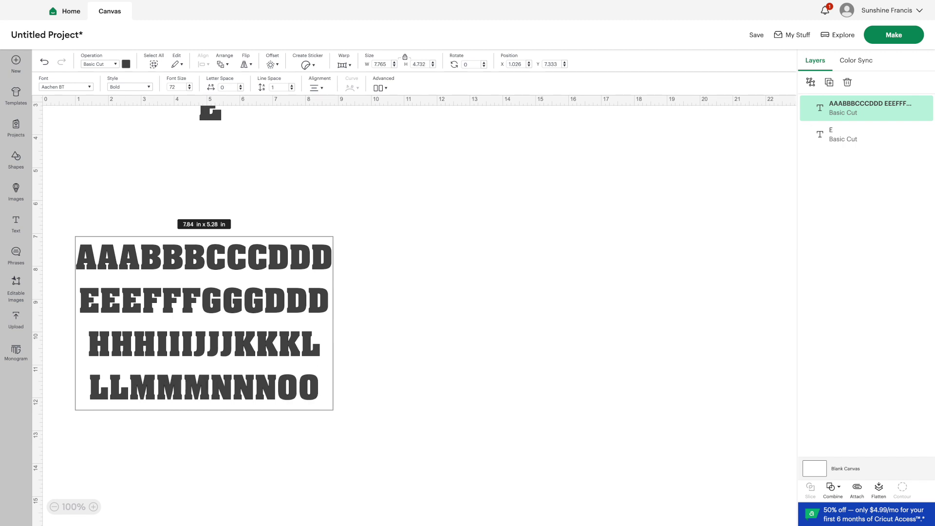
text(O)
Add the lines PPPQQQRRRSSS, TTTUUUVVVWWW and XXXYYYZZZ to the alphabet text.
key(Return)
text(PP)
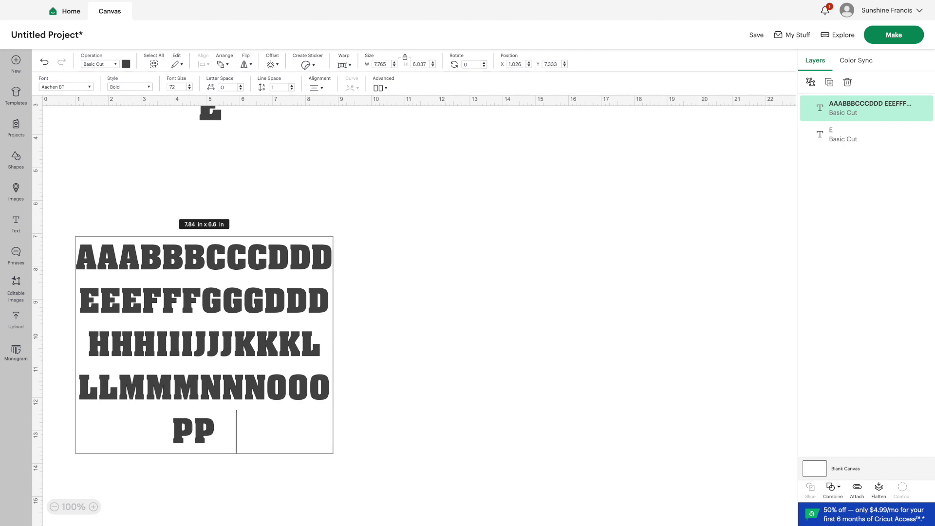
text(PQQQRRRSSS)
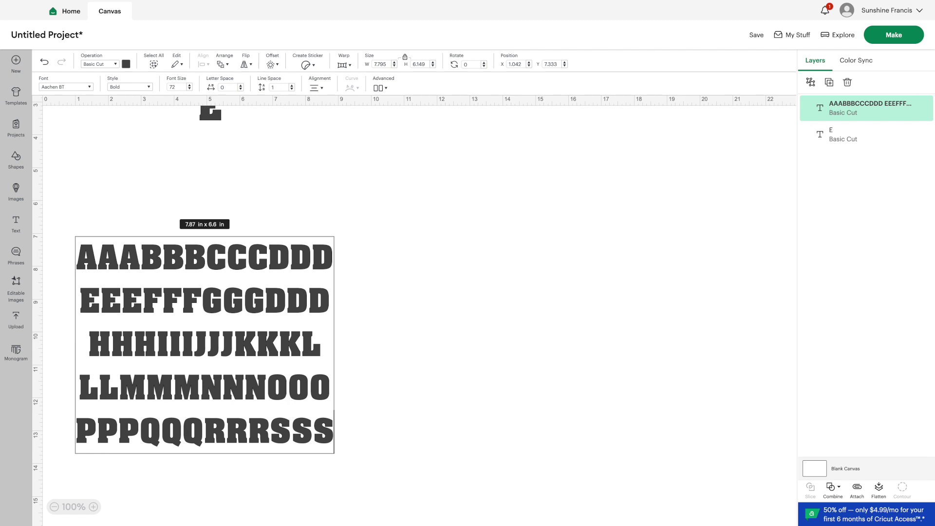
key(Return)
text(TTTUU)
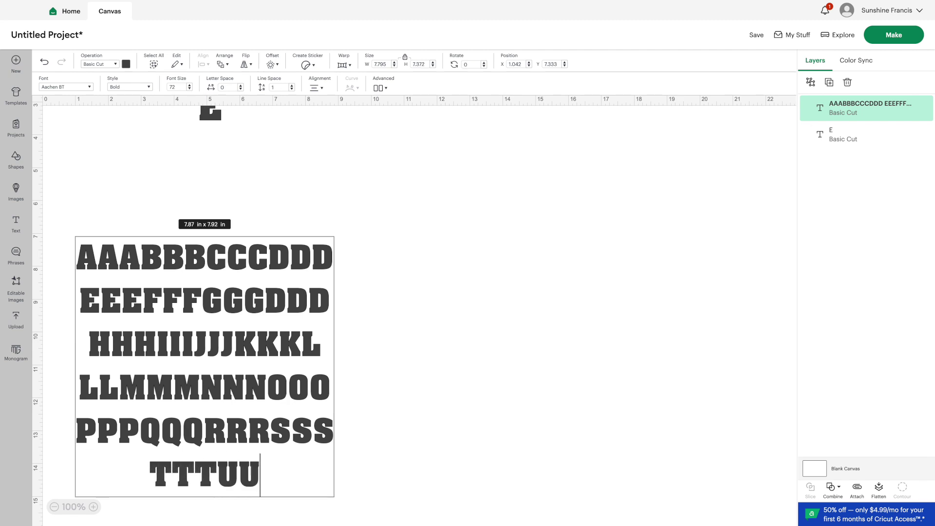
text(UVVVWWW)
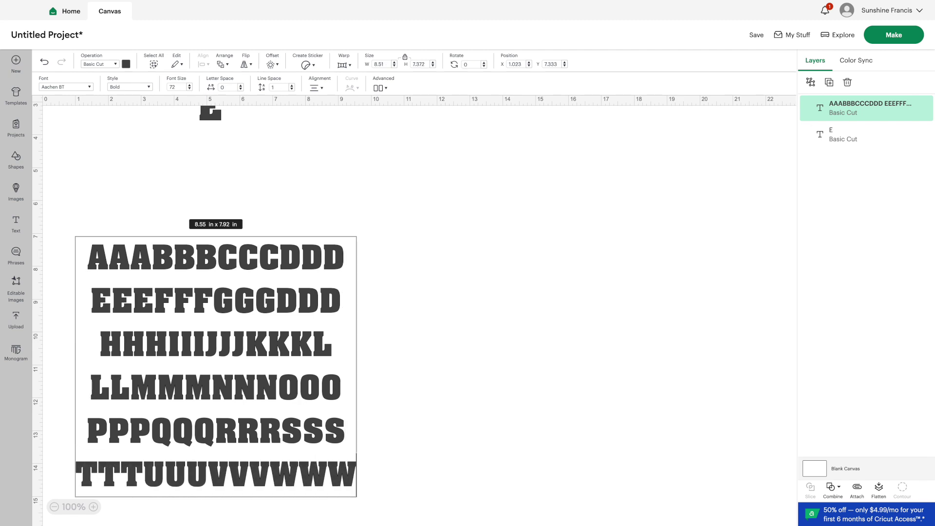
key(Return)
text(XXXYYYZZZ)
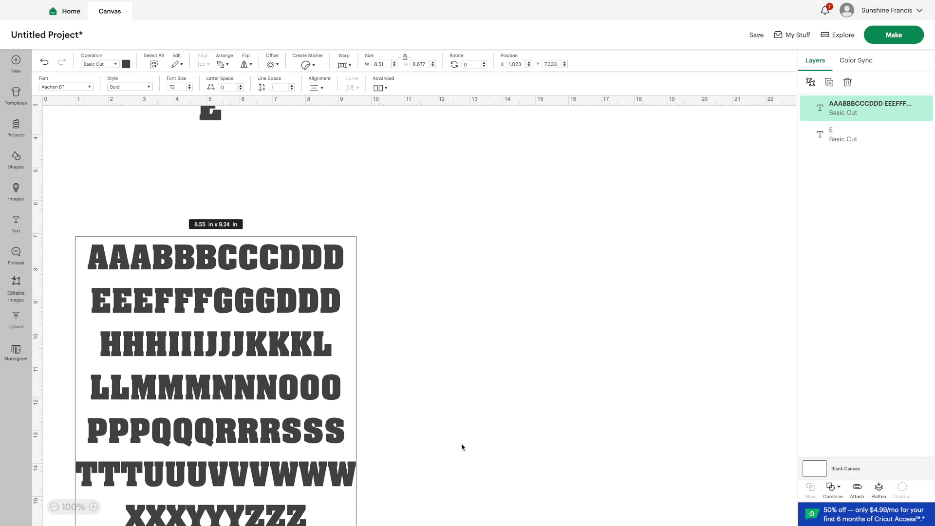
Move the last W of the TTTUUUVVVWWW line to the start of the final line, making it WXXXYYYZZZ.
scroll(417, 441, down, 2)
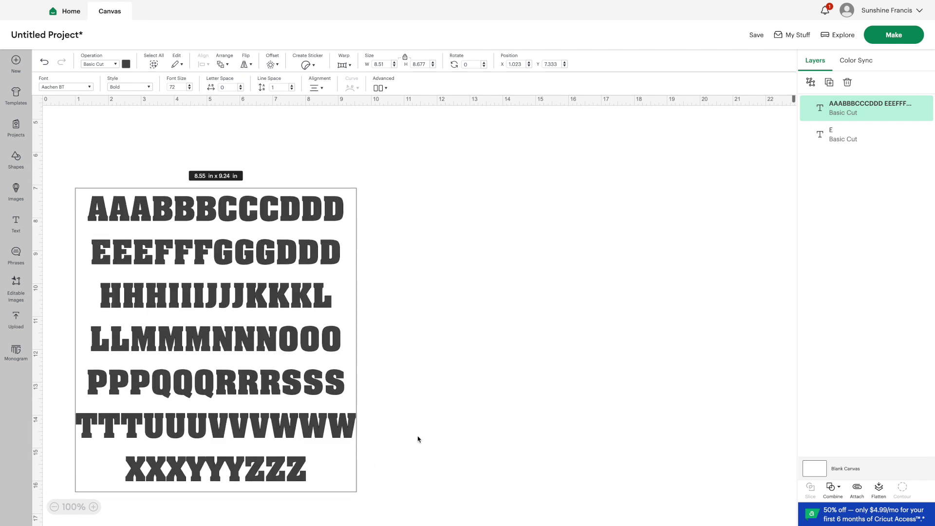
click(325, 441)
key(Return)
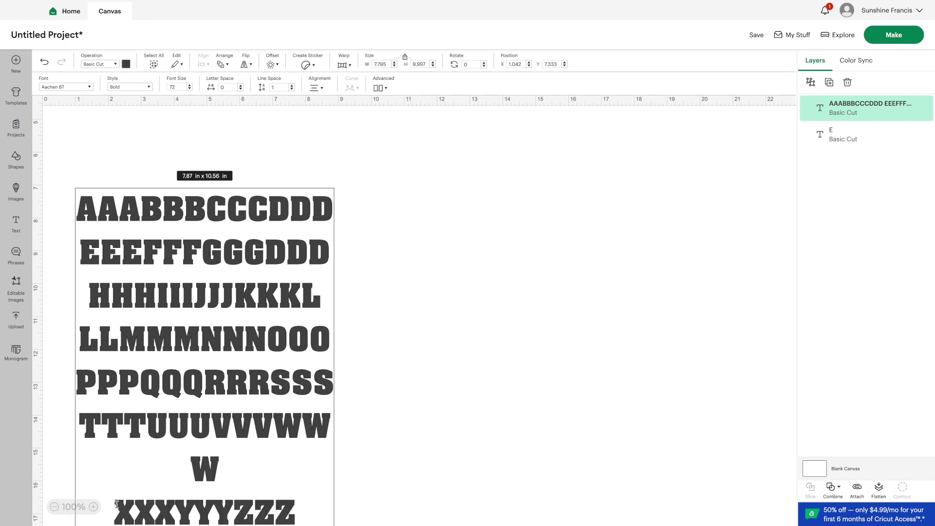
key(BackSpace)
click(75, 238)
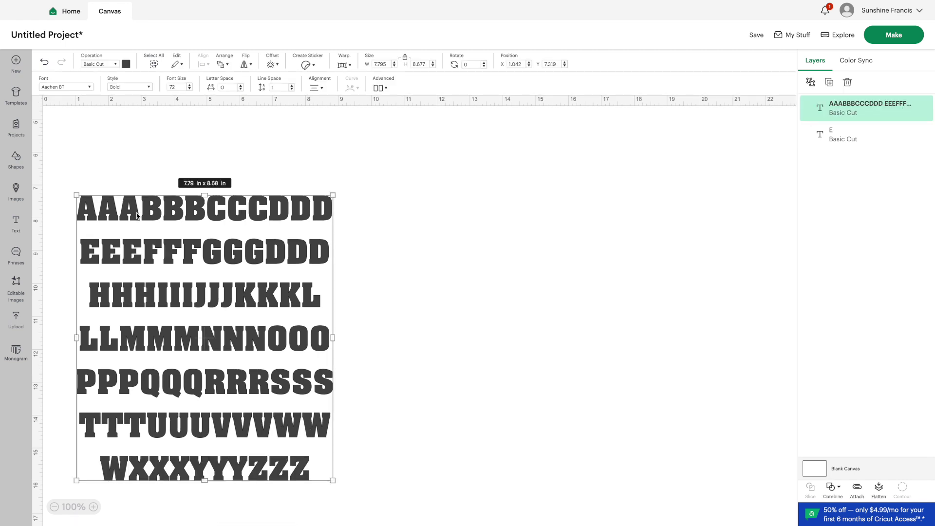
Increase the letter spacing of the alphabet text to 1.9.
click(321, 87)
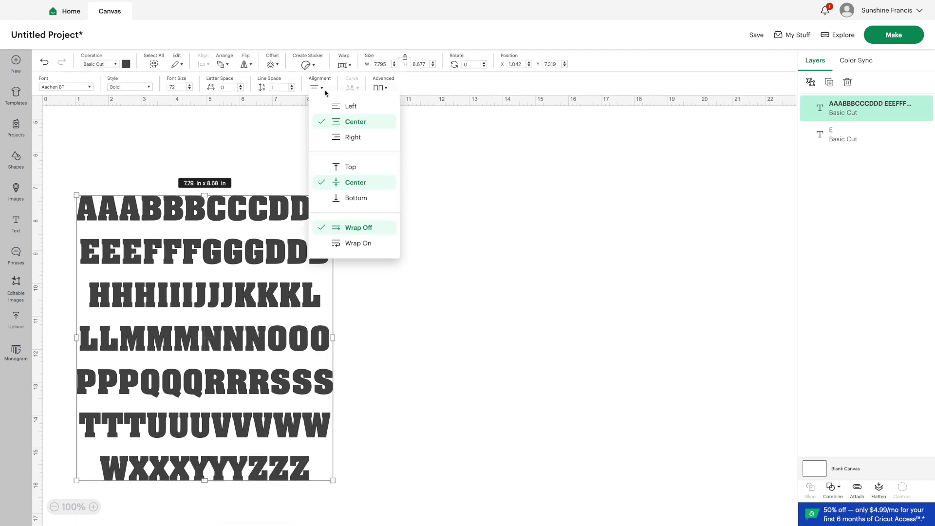
click(227, 87)
click(240, 86)
click(241, 86)
click(241, 86)
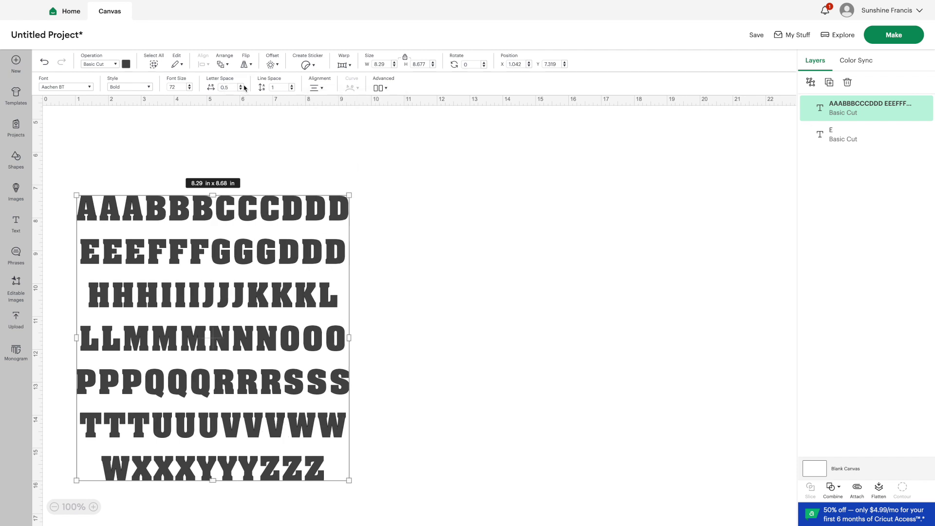
click(241, 86)
click(241, 86)
click(241, 86)
click(241, 86)
click(241, 87)
click(240, 86)
click(241, 86)
click(240, 86)
Ungroup the alphabet text to check the size of the last D in the first row, and undo the ungrouping.
click(525, 253)
click(393, 217)
click(449, 202)
click(391, 209)
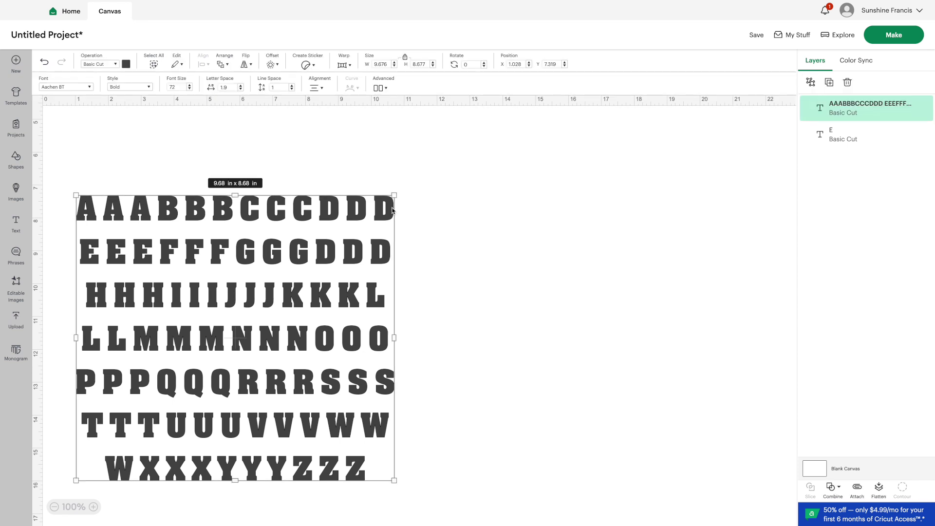
click(810, 82)
click(557, 210)
click(376, 209)
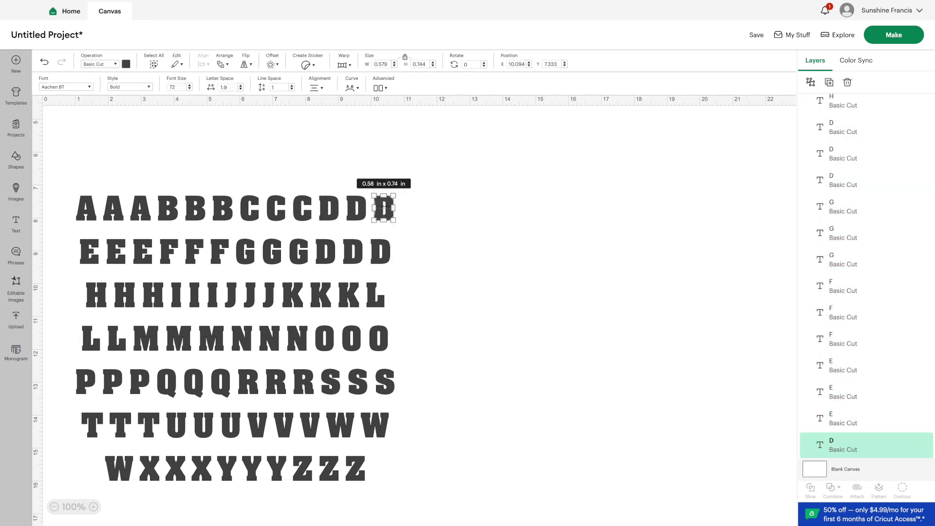
click(728, 167)
click(45, 63)
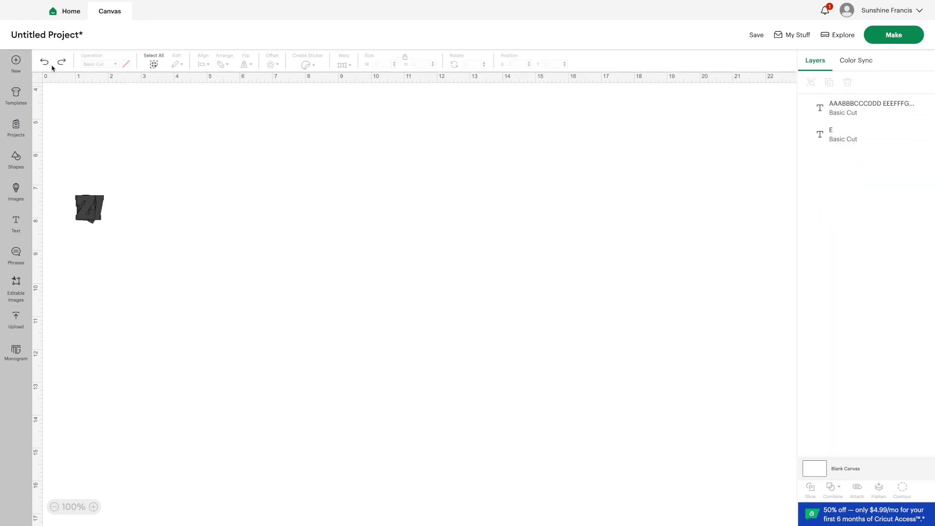
click(44, 62)
Enlarge the alphabet text proportionally to about 10.18 × 9.13 in.
click(123, 213)
drag(395, 195, 410, 192)
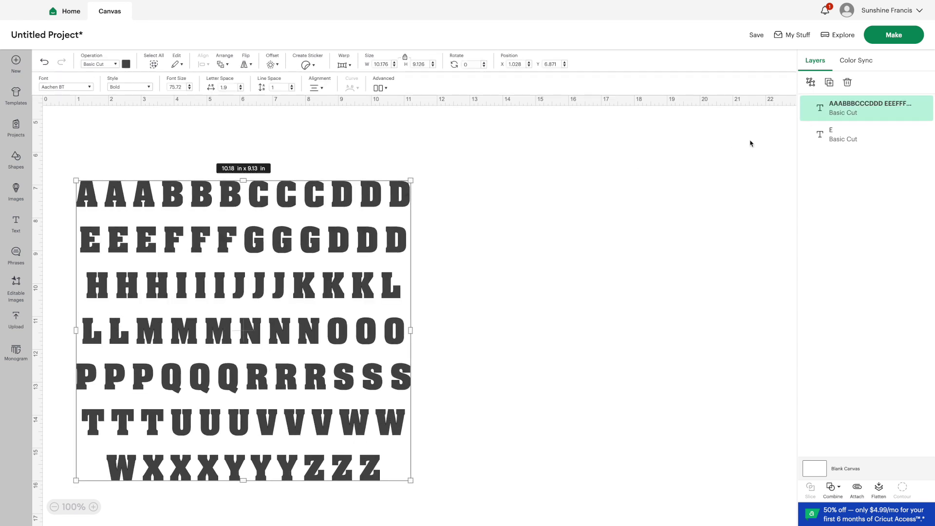
Ungroup the enlarged alphabet text, check the first row's last D again, and undo the ungrouping.
click(519, 258)
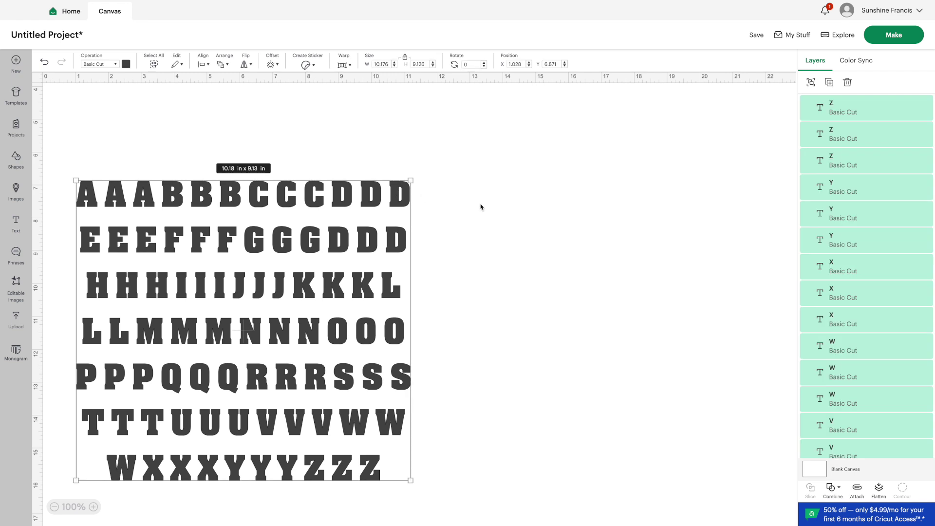
click(480, 205)
click(399, 194)
click(483, 207)
click(44, 63)
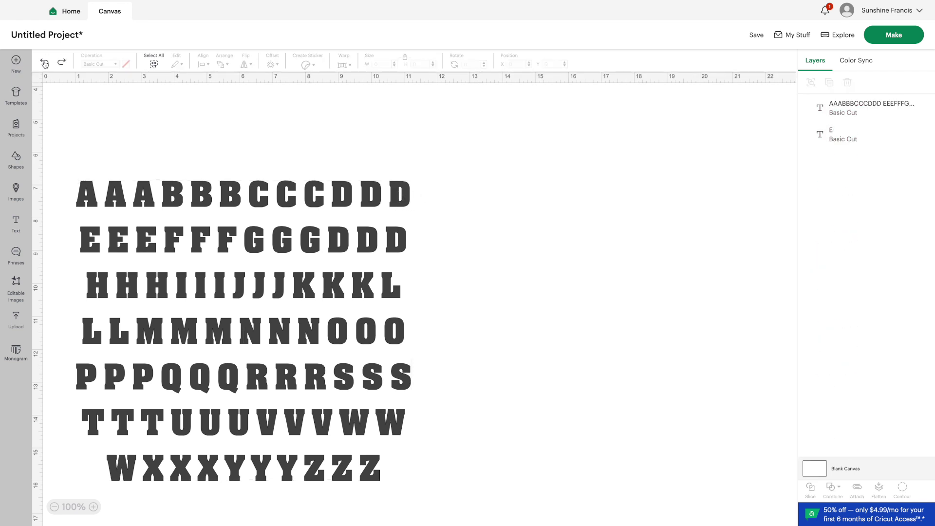
Enlarge the alphabet text proportionally to about 10.76 × 9.65 in.
click(161, 180)
drag(412, 180, 430, 160)
click(504, 202)
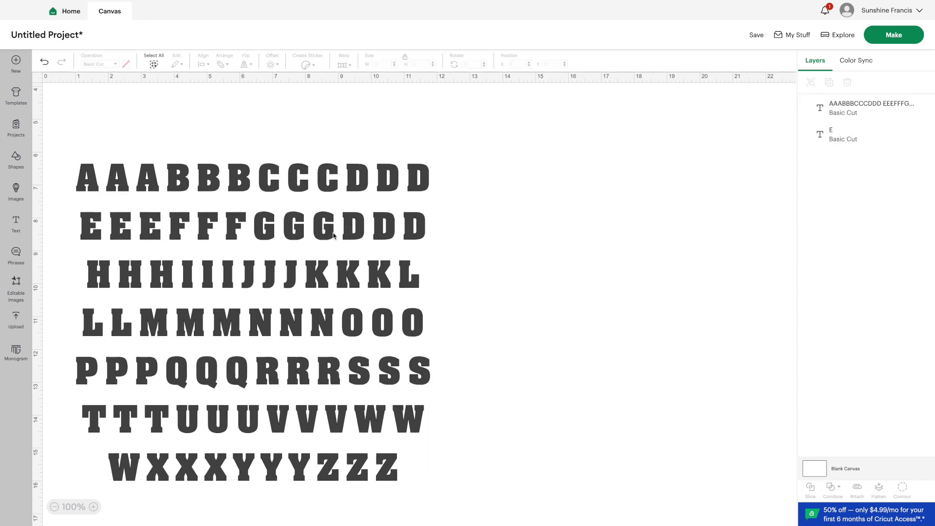
Ungroup the alphabet text into individual letters and check the size of the last D in the first row.
click(341, 228)
click(815, 82)
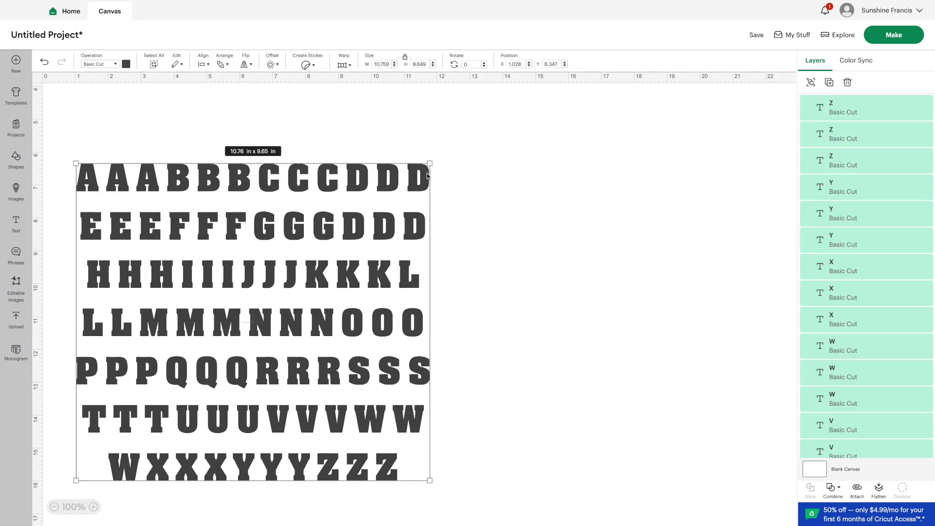
click(420, 179)
click(505, 186)
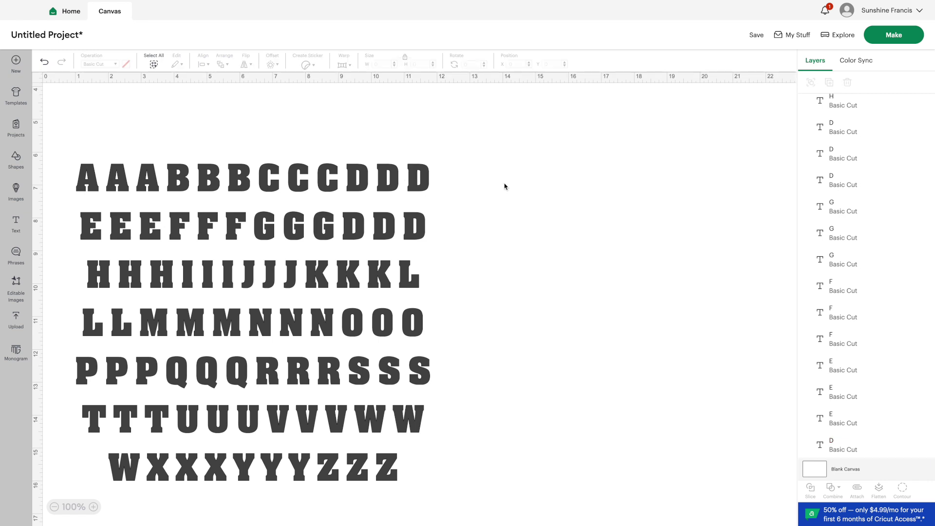
Undo the last ungrouping and enlarge the whole alphabet text proportionally to about 11.72 × 10.51 in.
click(44, 62)
drag(64, 139, 405, 516)
drag(434, 159, 463, 155)
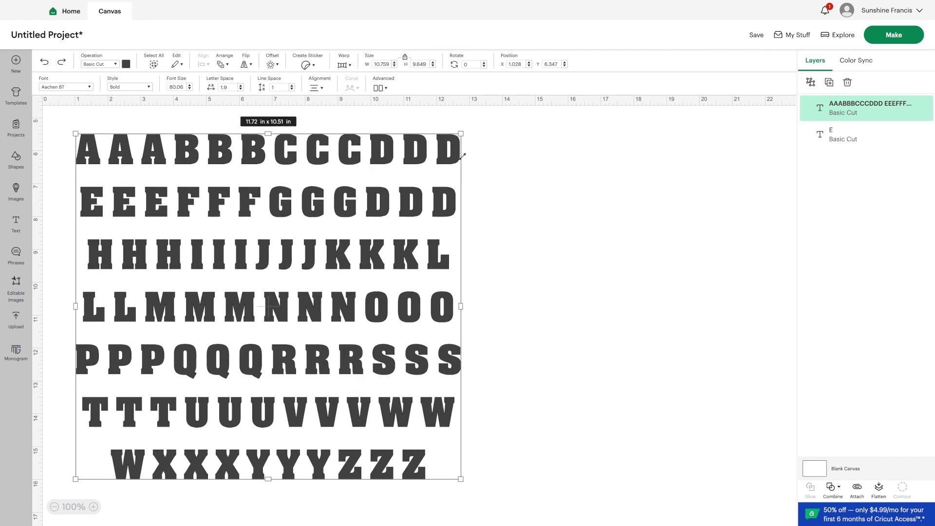
click(537, 171)
click(425, 162)
click(665, 193)
click(457, 152)
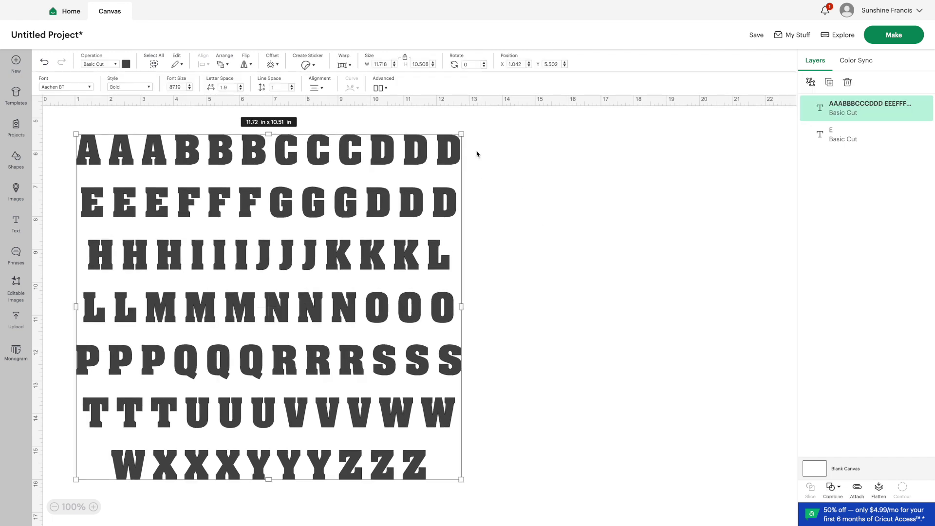
Ungroup the alphabet text to check the size of the first row's last D, and undo the ungrouping.
click(451, 152)
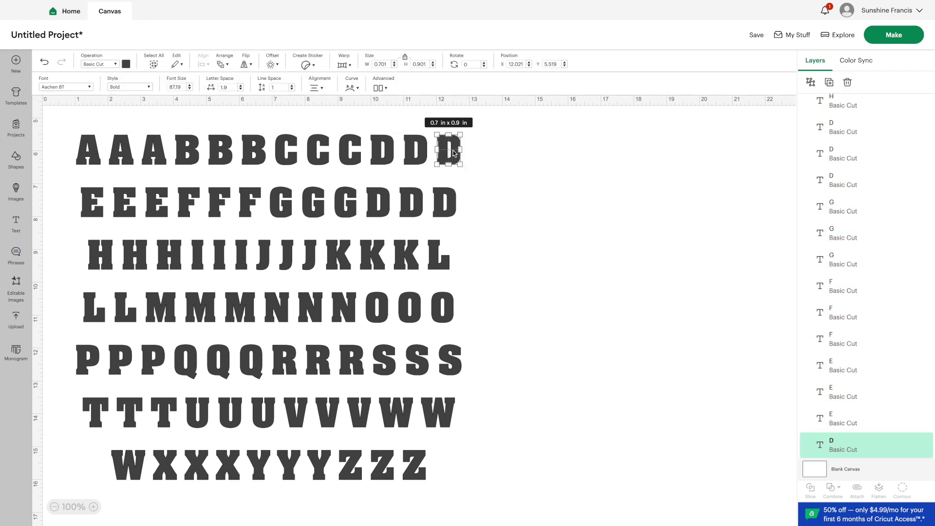
click(538, 152)
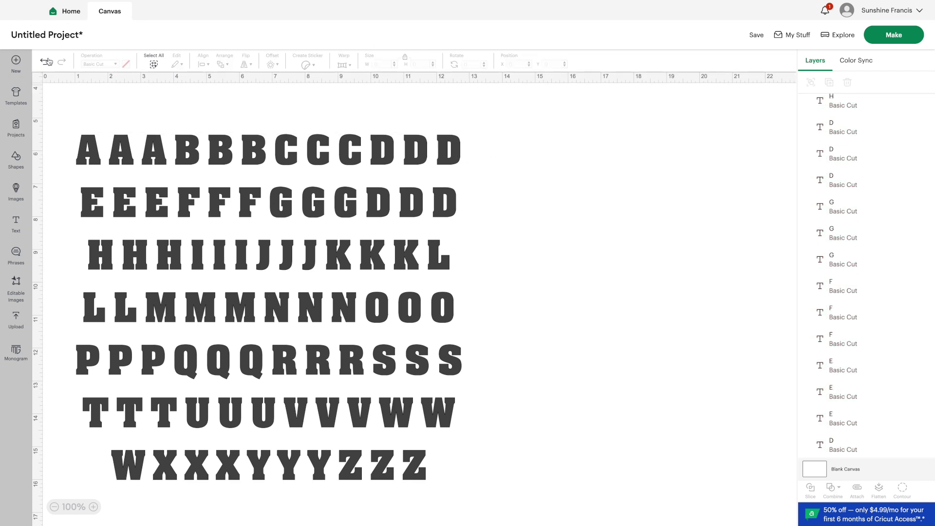
click(47, 61)
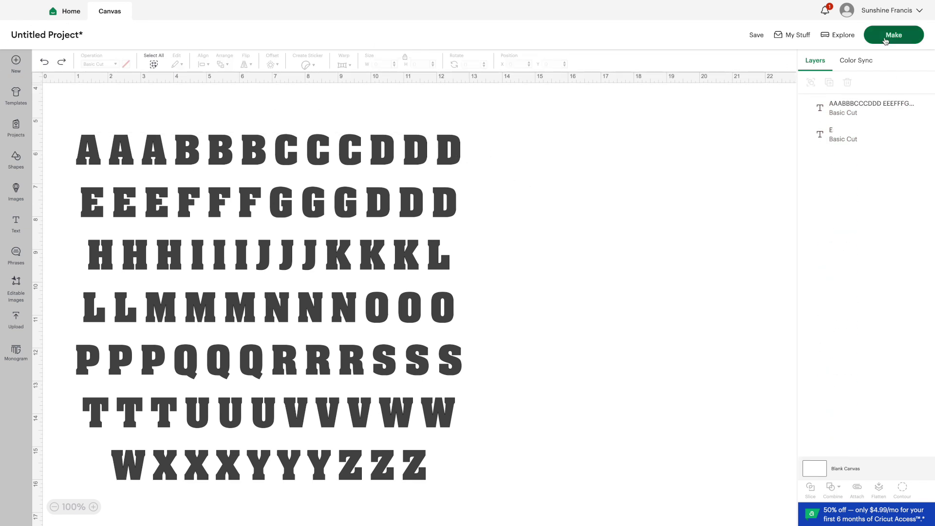
Preview the project on the cutting mat, look through the available material sizes, and return to the canvas.
click(886, 41)
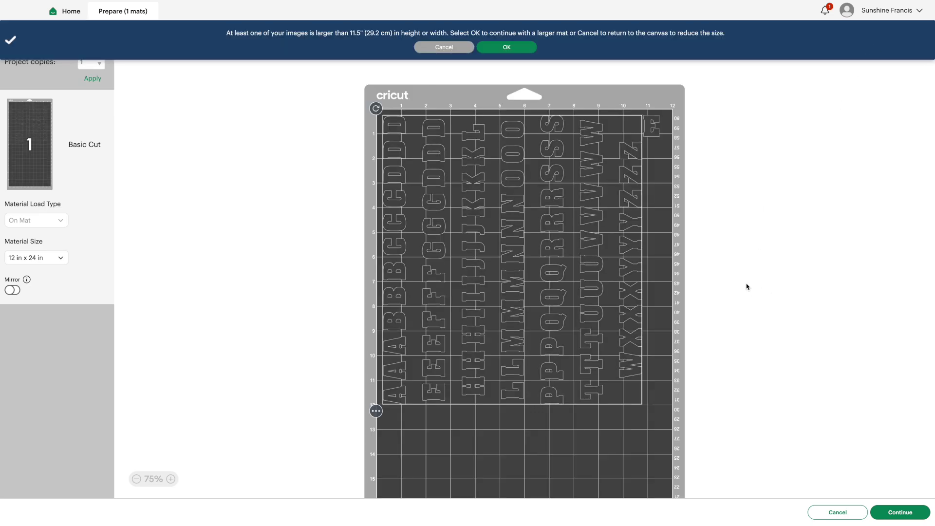
click(60, 258)
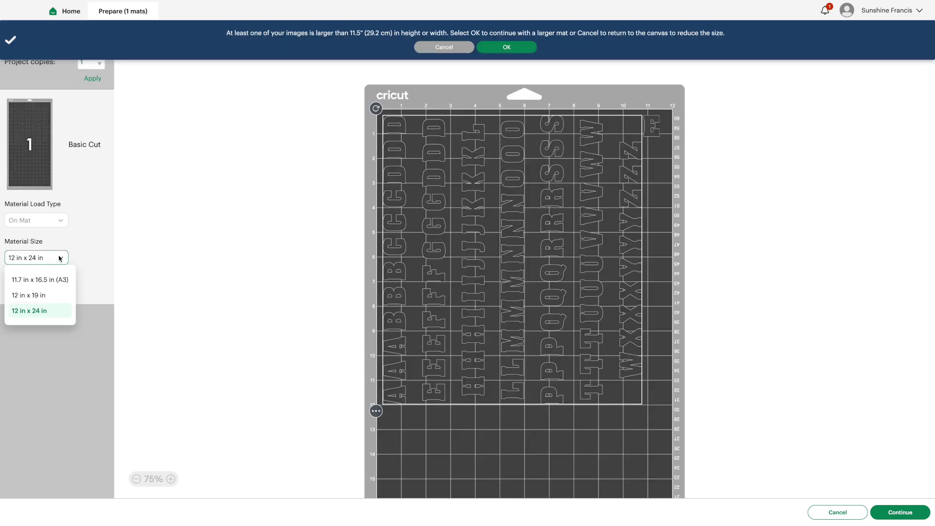
click(838, 512)
Delete the stray single-letter text from the canvas and check the mat preview again before returning to the canvas.
scroll(482, 280, down, 5)
click(97, 261)
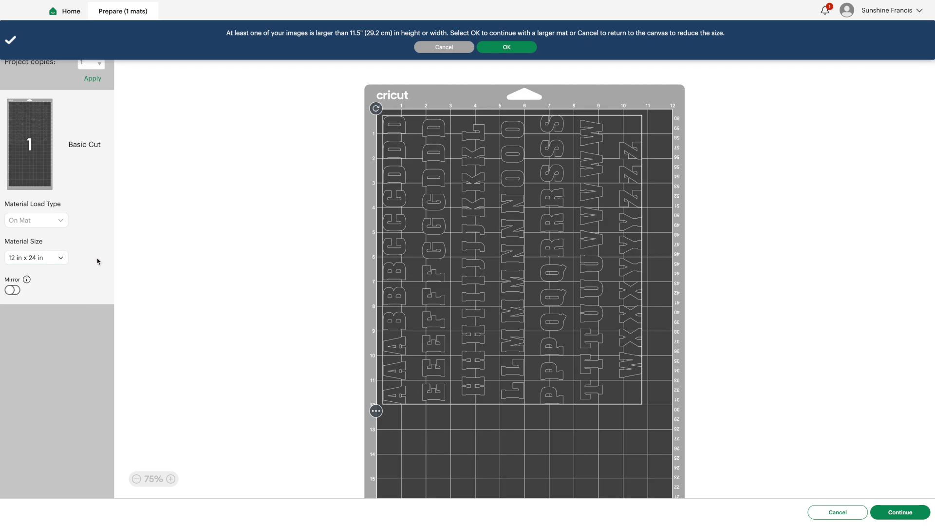
click(837, 512)
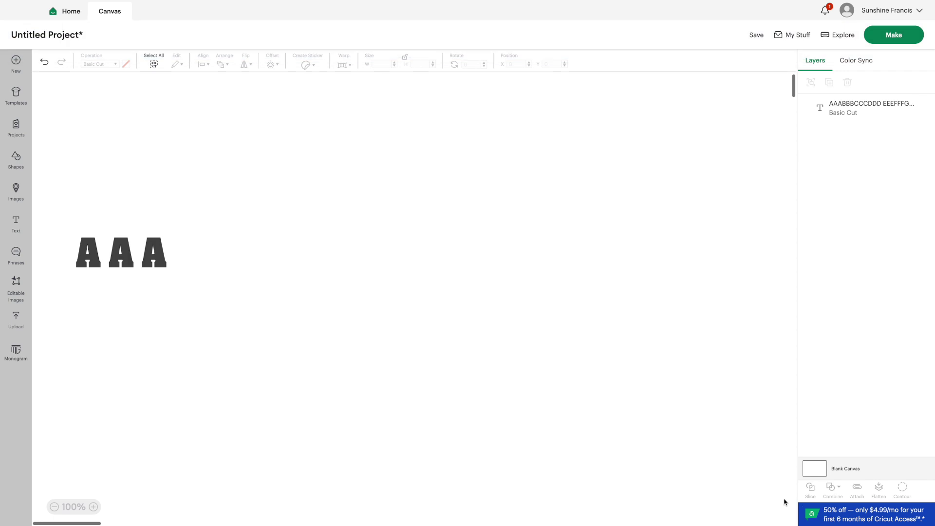
Shrink the alphabet text slightly and check the material sizes offered for it in the mat preview.
scroll(604, 282, down, 4)
scroll(603, 283, down, 1)
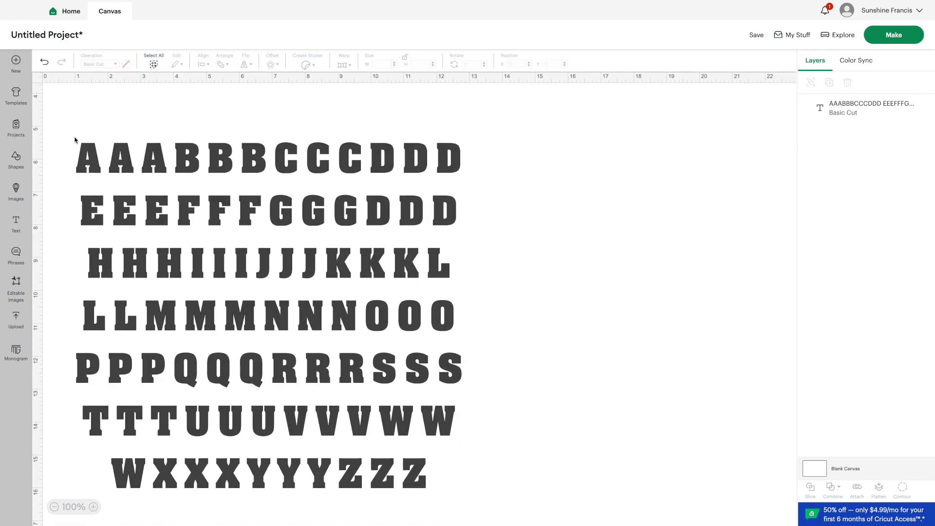
drag(75, 140, 453, 483)
click(881, 39)
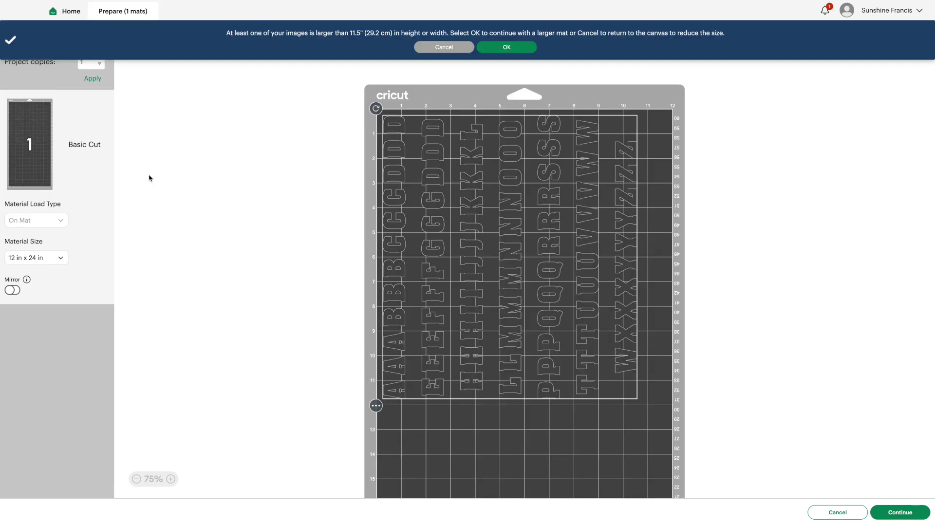
click(64, 261)
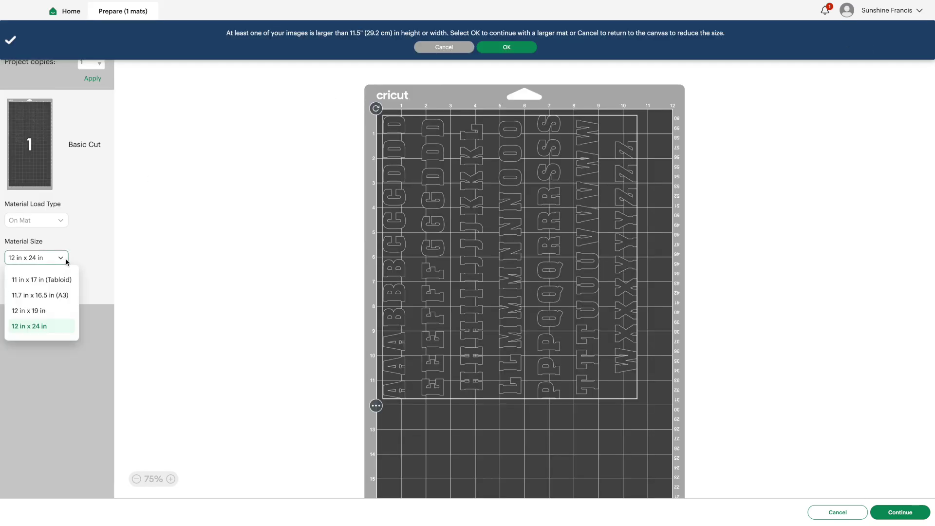
Try rotating the alphabet block by about 180° on the cutting mat.
drag(378, 110, 520, 214)
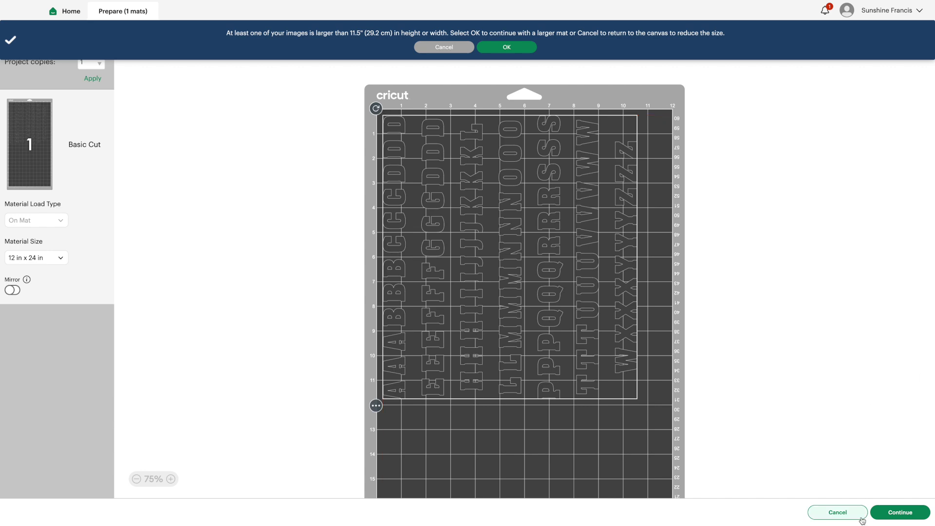
drag(376, 108, 638, 151)
drag(410, 108, 595, 143)
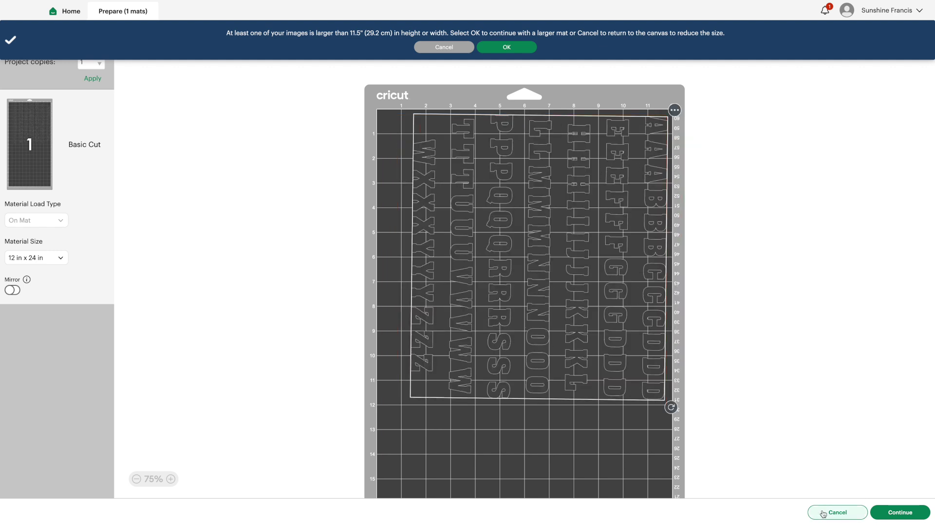
drag(670, 407, 668, 411)
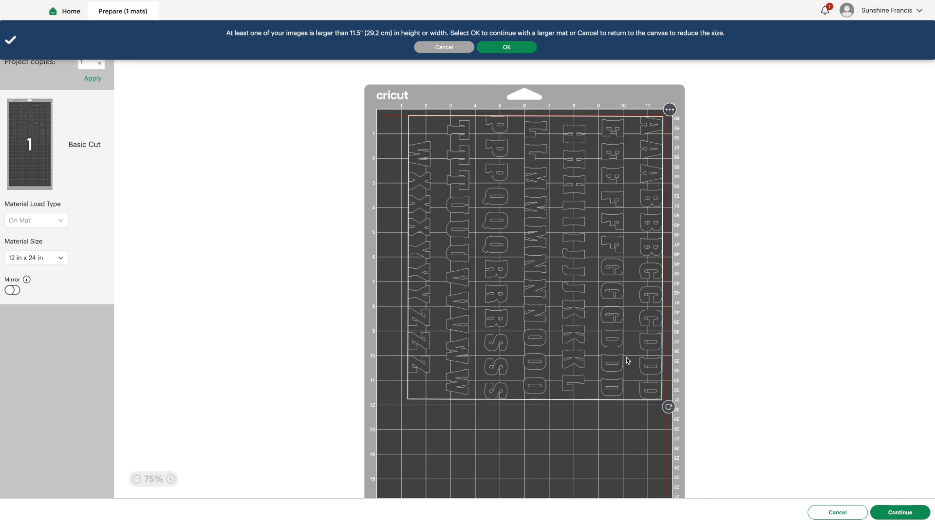
Shift the rotated alphabet block sideways on the mat and try it at a diagonal tilt.
drag(629, 360, 603, 361)
drag(644, 410, 513, 260)
drag(561, 399, 588, 411)
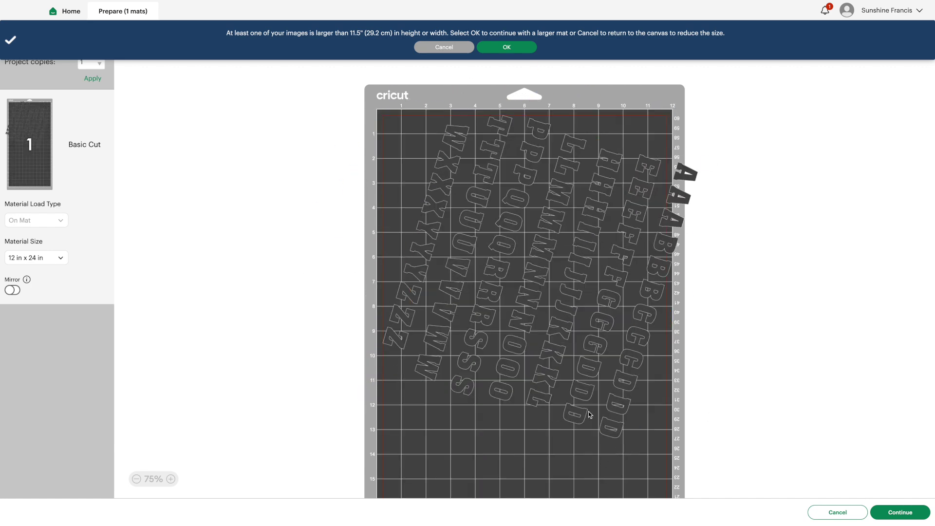
Rotate the alphabet block back so its rows run up the mat, fit it into the mat's upper-left corner, and continue to the Make stage.
drag(623, 448, 478, 209)
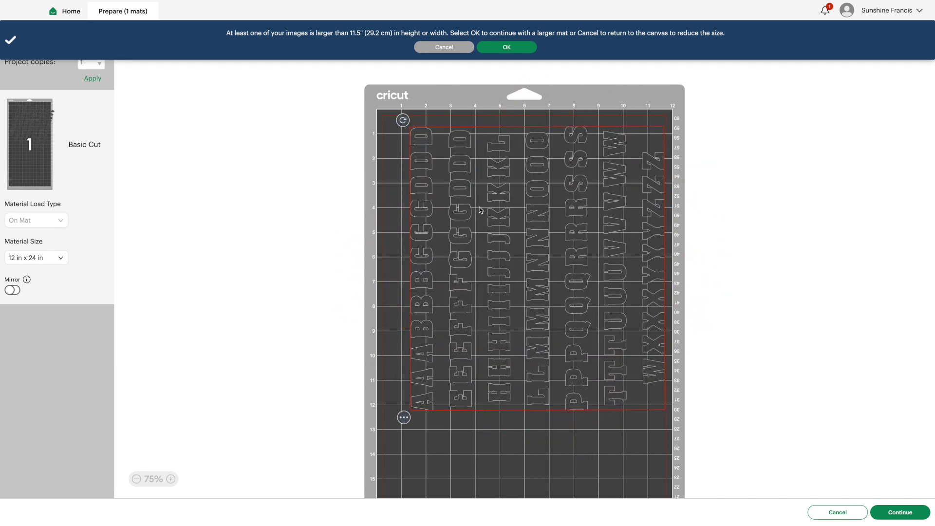
drag(495, 246, 476, 236)
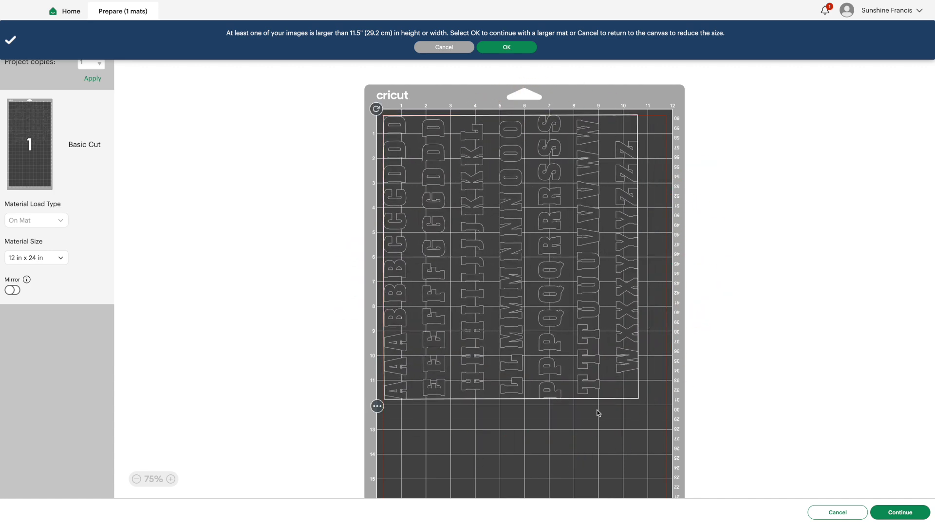
drag(558, 328, 559, 329)
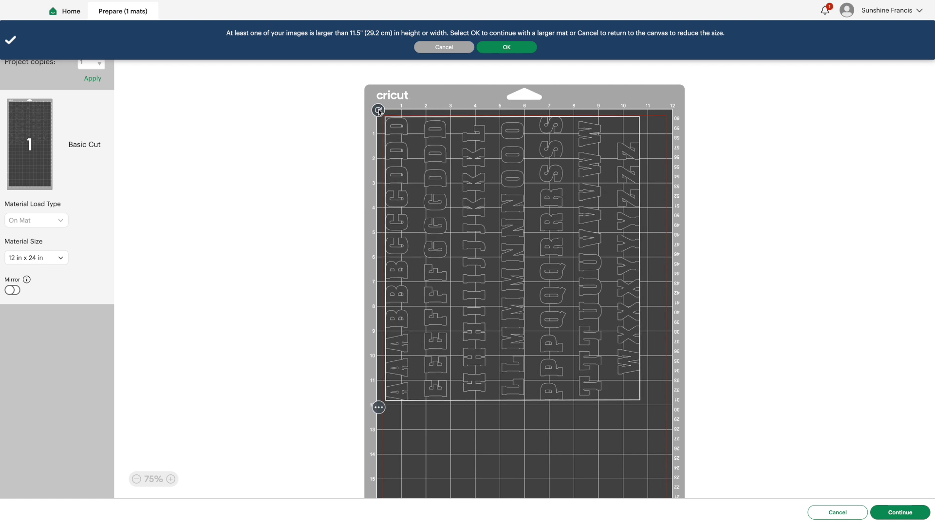
click(901, 512)
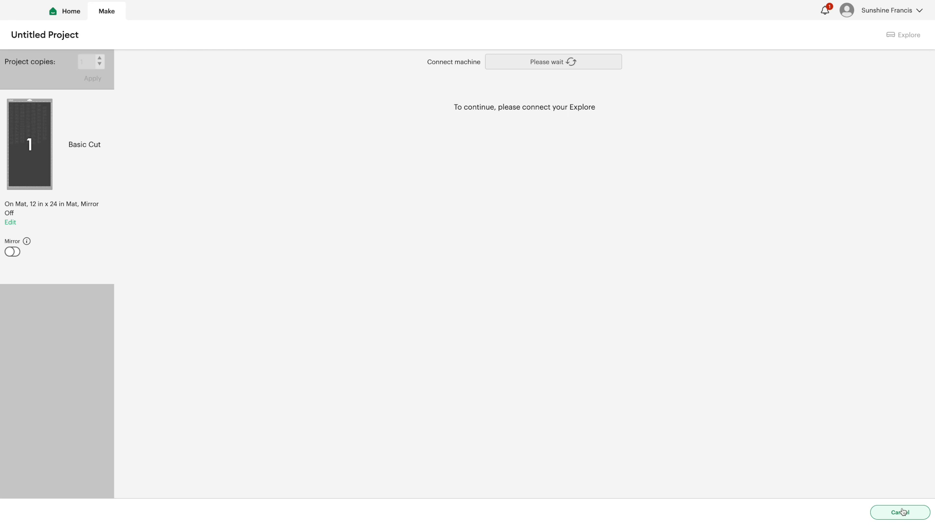